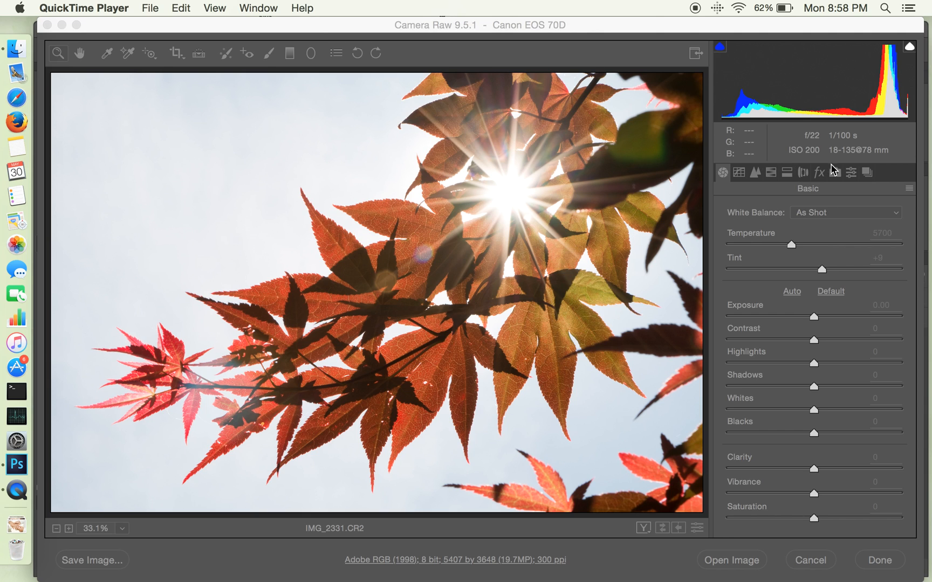
- Set the photo's Highlights to -100 in the Basic adjustments
left_click(727, 172)
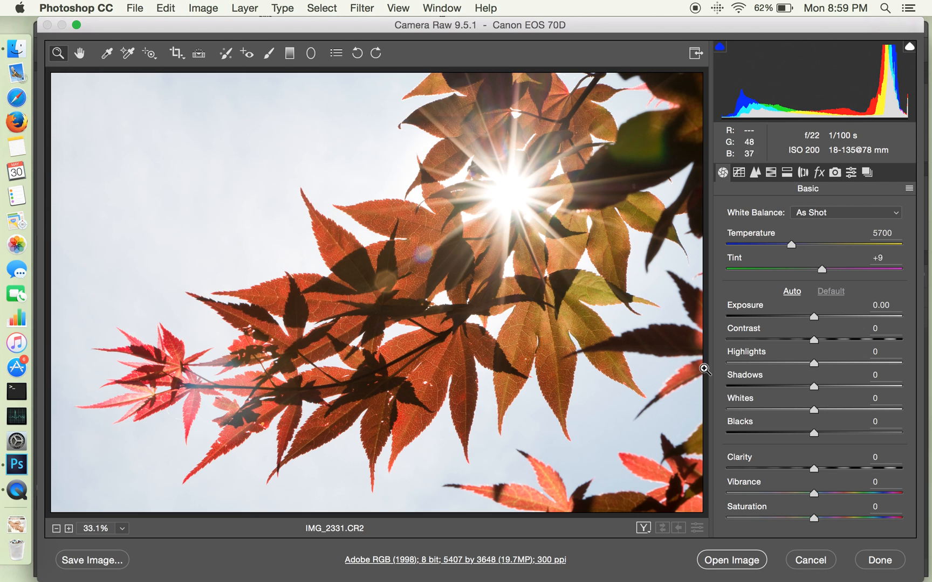
left_click_drag(814, 366, 705, 361)
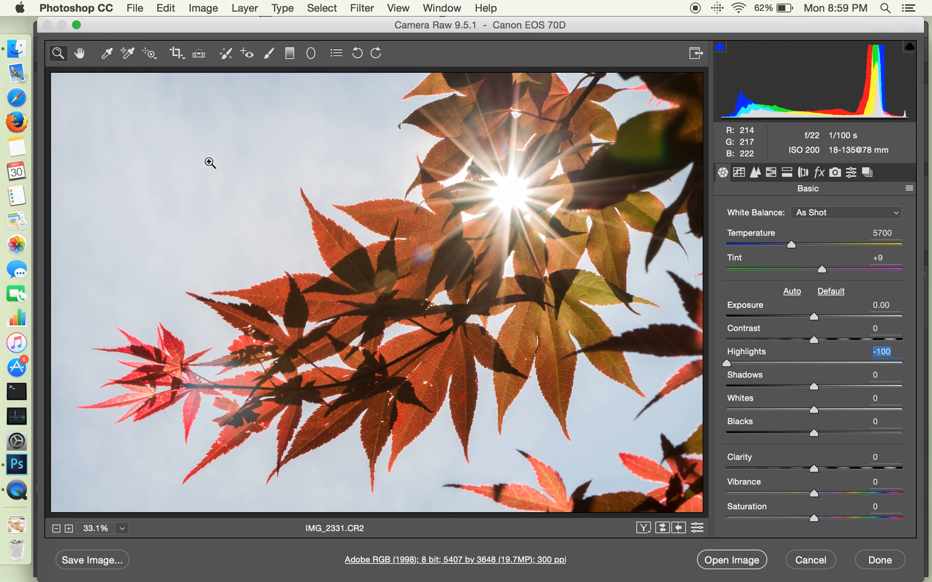
double_click(726, 364)
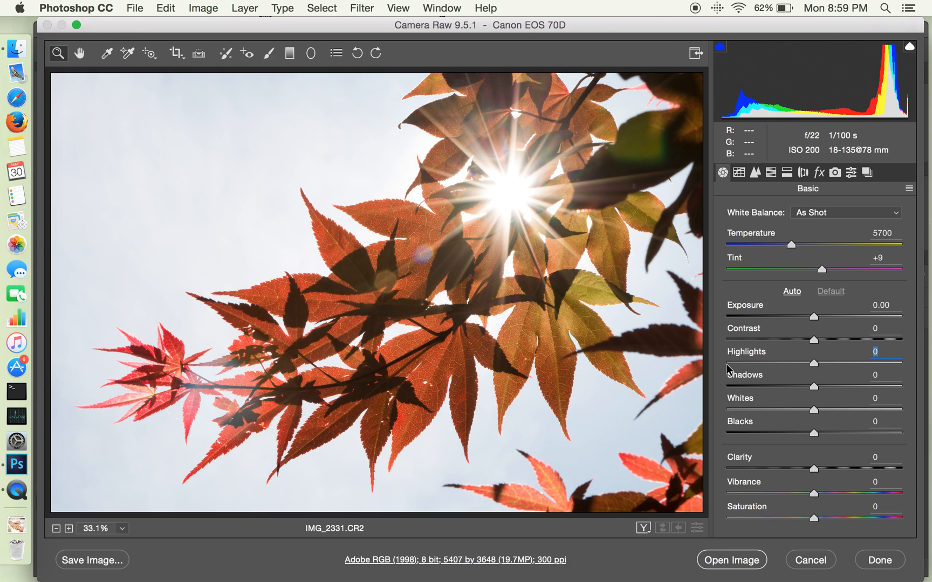
left_click(726, 364)
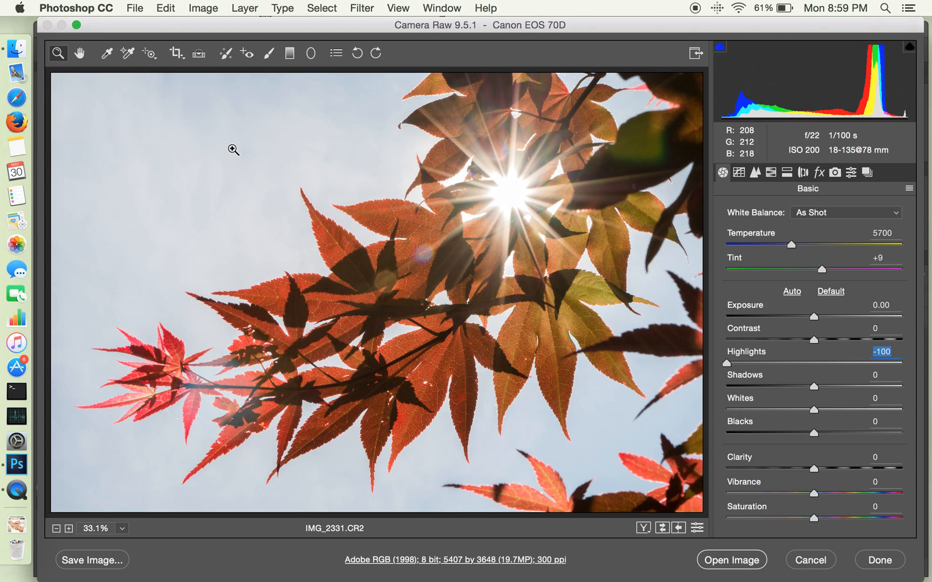
- Set the Blues luminance to -58 and the Blues saturation to +52 in the HSL adjustments
left_click(772, 173)
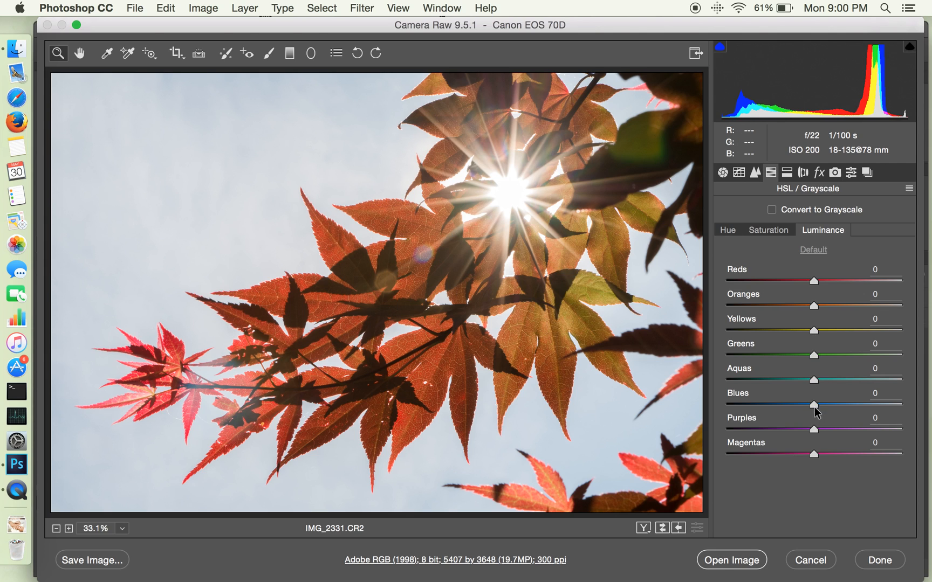
left_click_drag(813, 406, 762, 405)
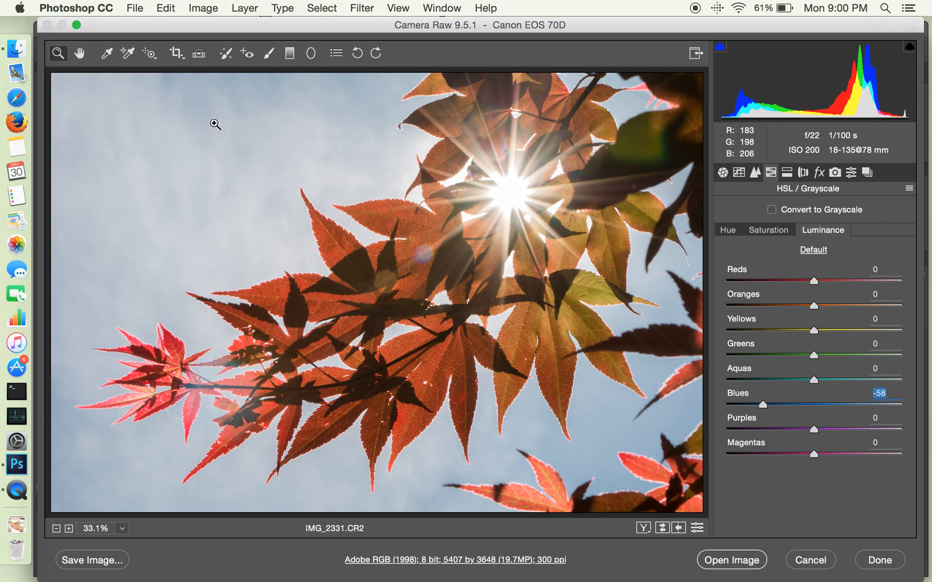
left_click(755, 231)
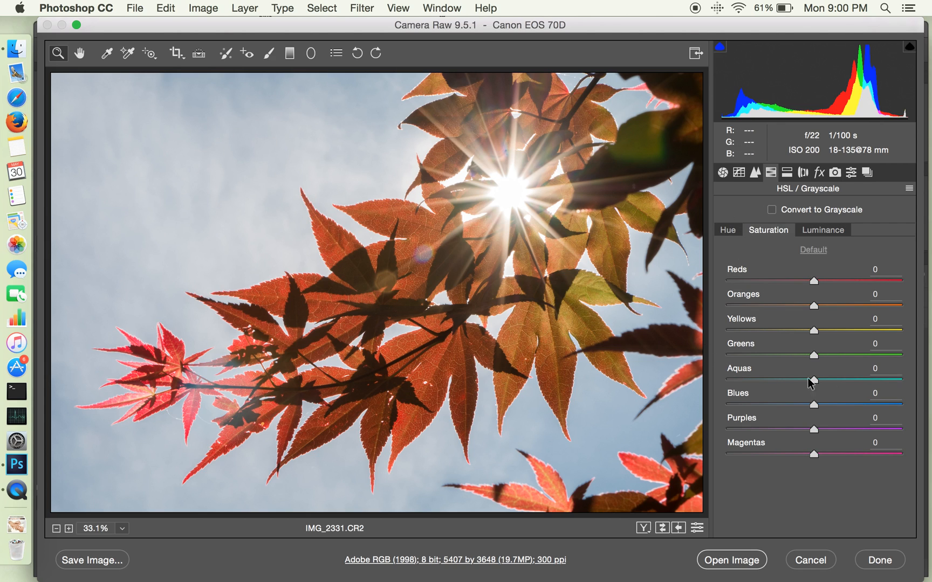
left_click_drag(815, 405, 860, 405)
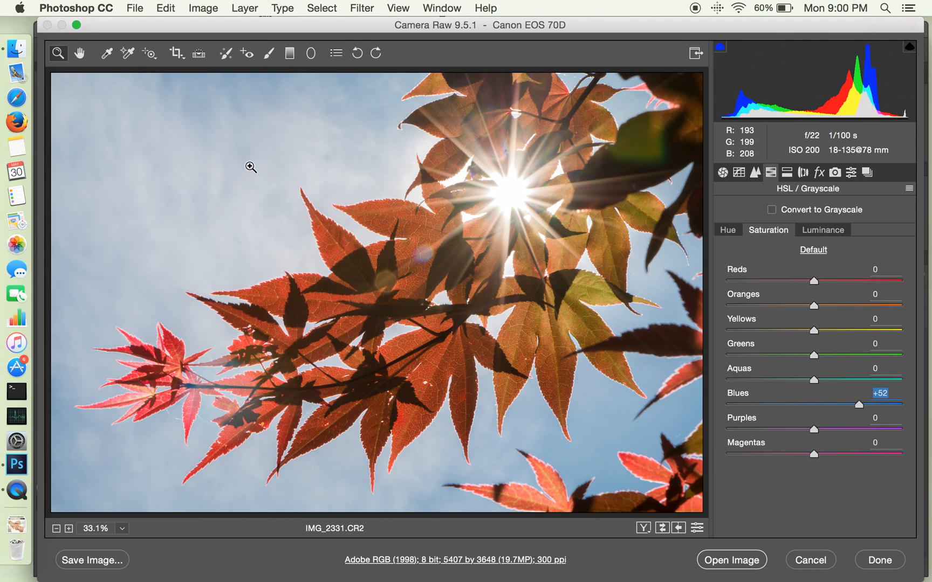
- Set the Dehaze amount to +22 and compare the photo before and after the edits
left_click(820, 174)
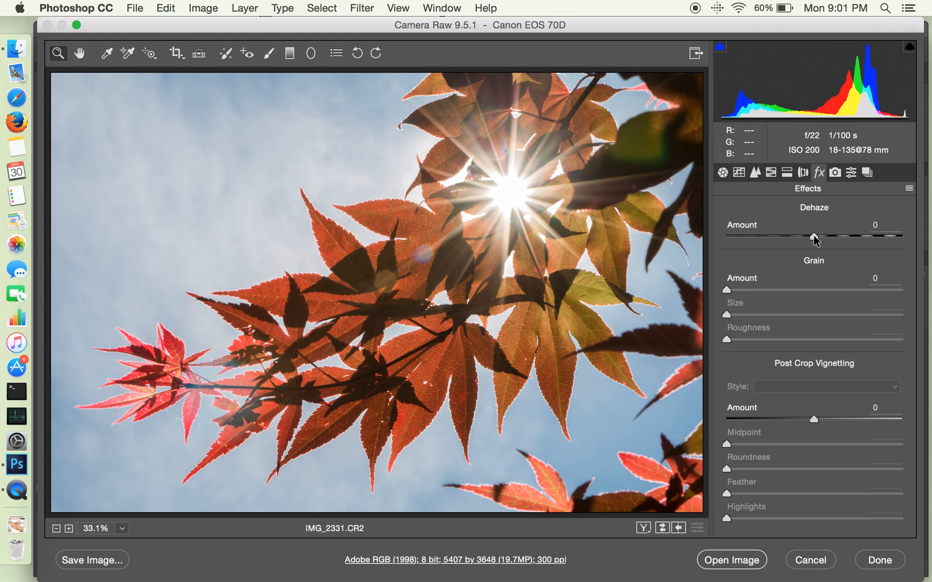
left_click_drag(814, 236, 833, 235)
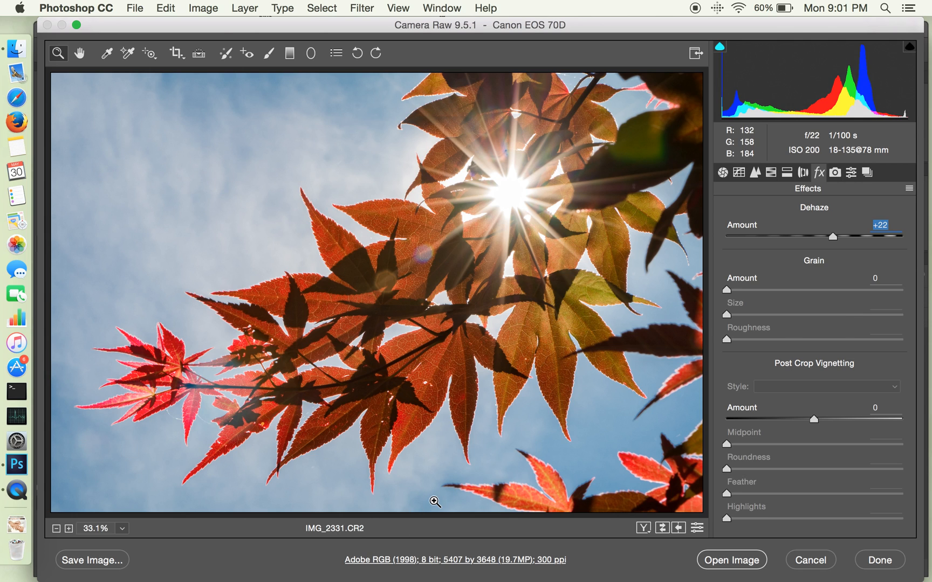
left_click(662, 529)
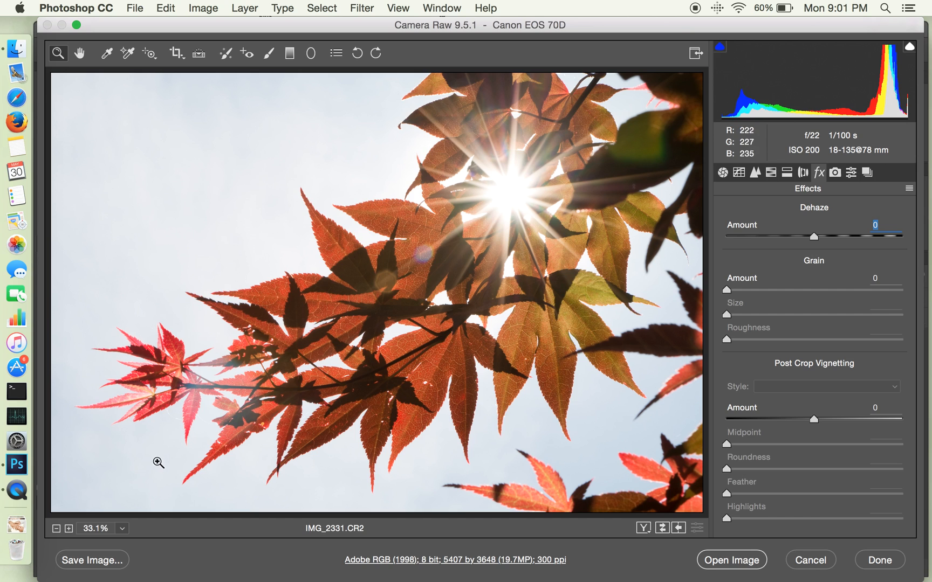
left_click(662, 529)
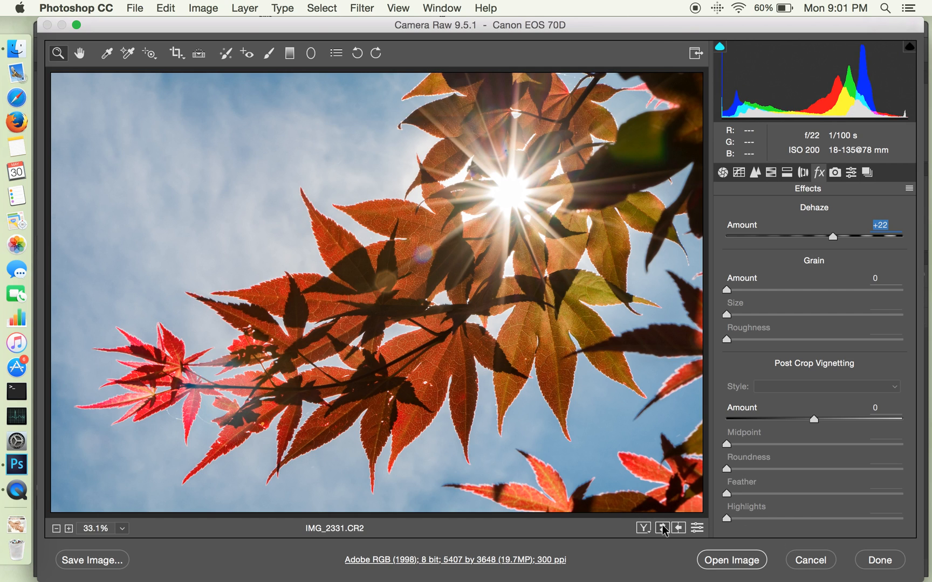
left_click(662, 529)
- Set the photo's Shadows to +48 in the Basic adjustments
left_click(721, 173)
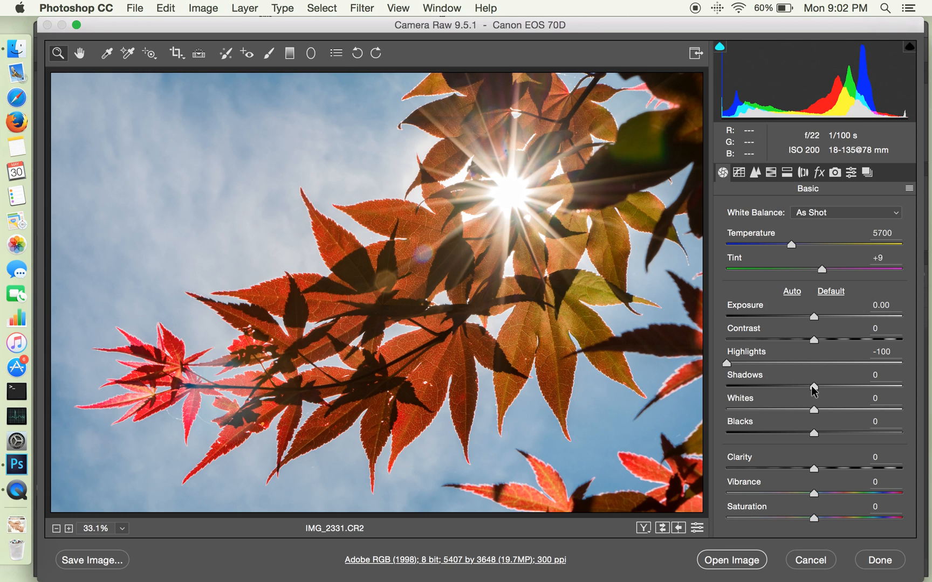
left_click_drag(815, 386, 855, 388)
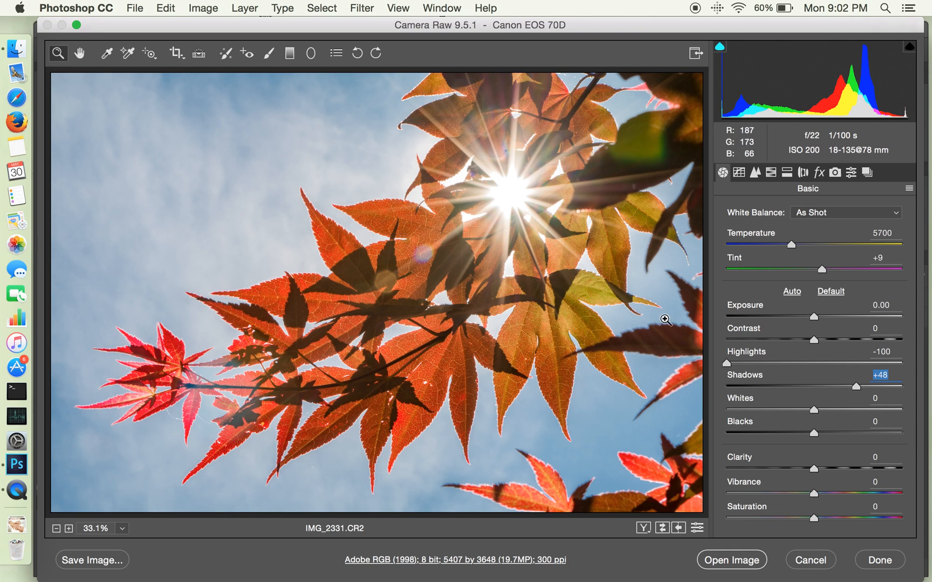
double_click(855, 387)
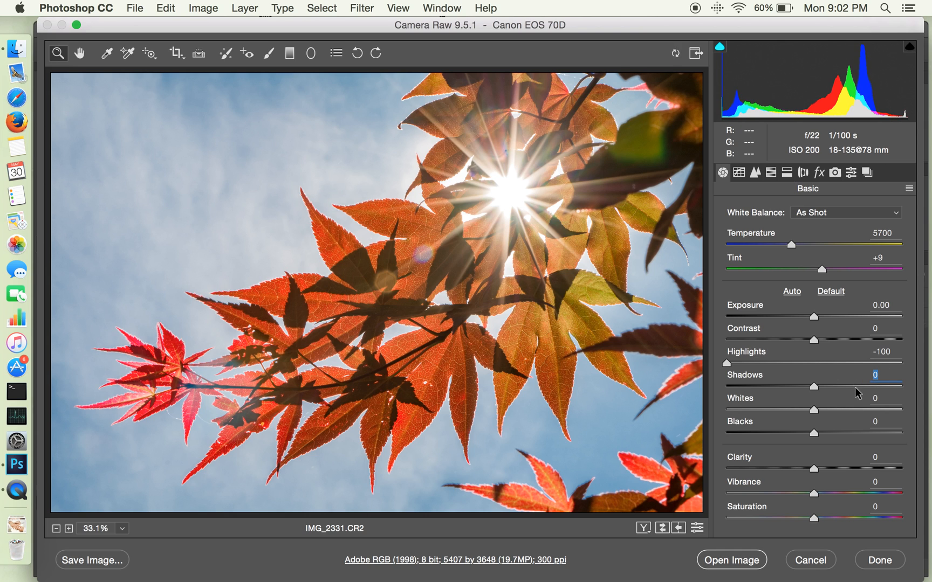
left_click(855, 386)
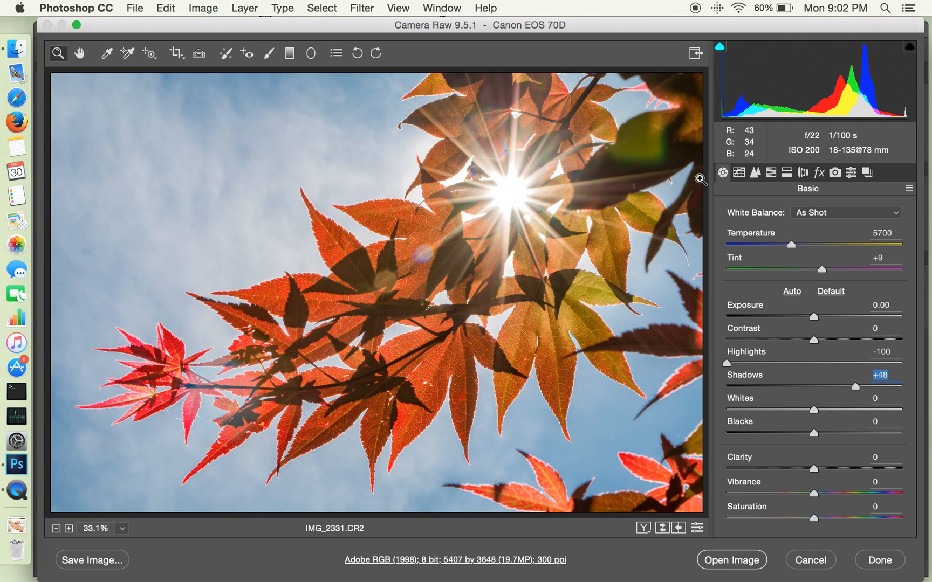
- Set the HSL luminance of Reds to +10, Oranges to +10 and Yellows to +11
left_click(771, 173)
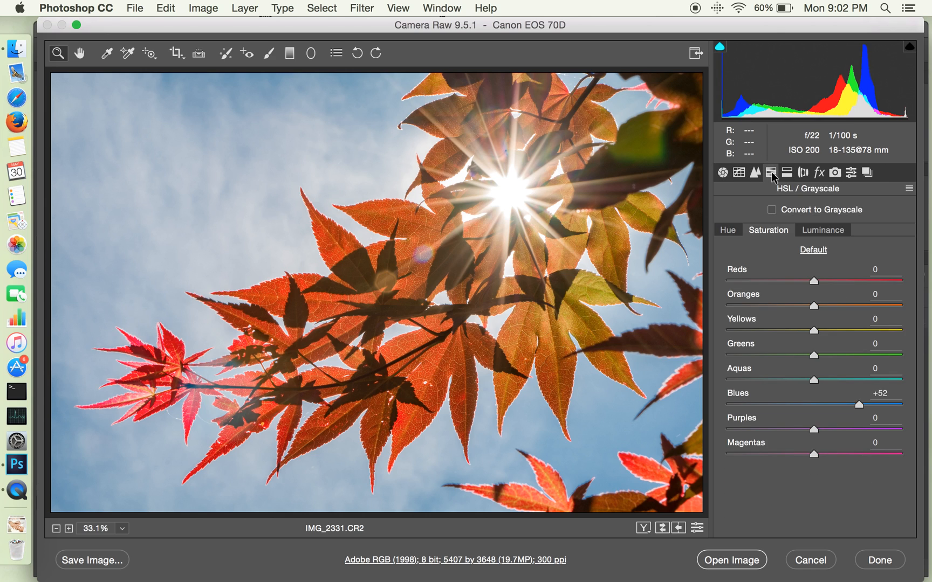
left_click(831, 233)
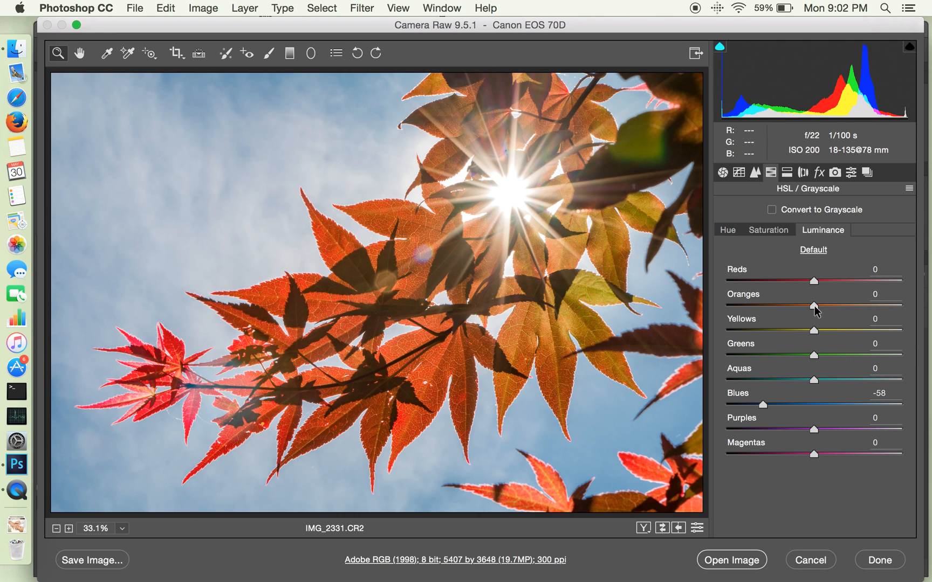
left_click_drag(815, 306, 823, 304)
left_click_drag(813, 282, 822, 284)
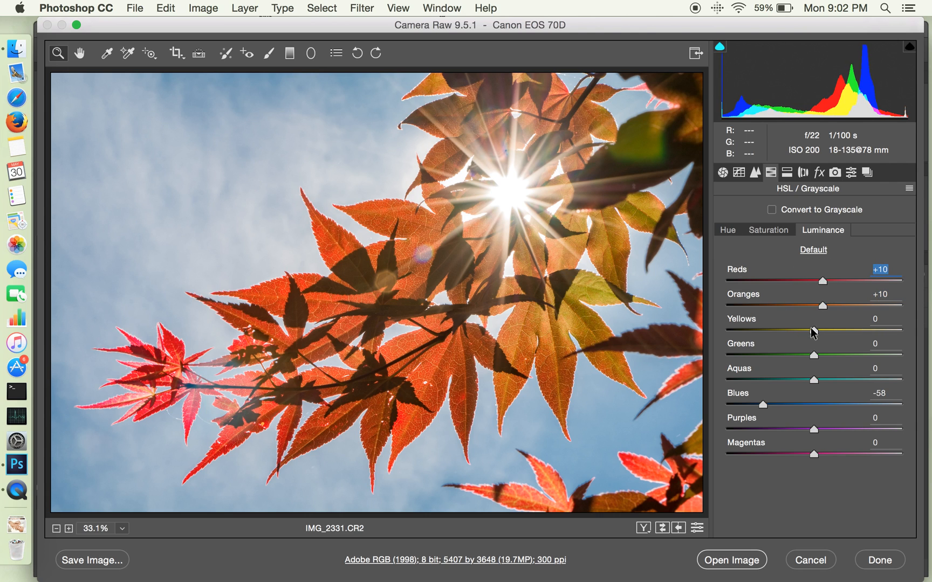
left_click_drag(814, 334, 824, 330)
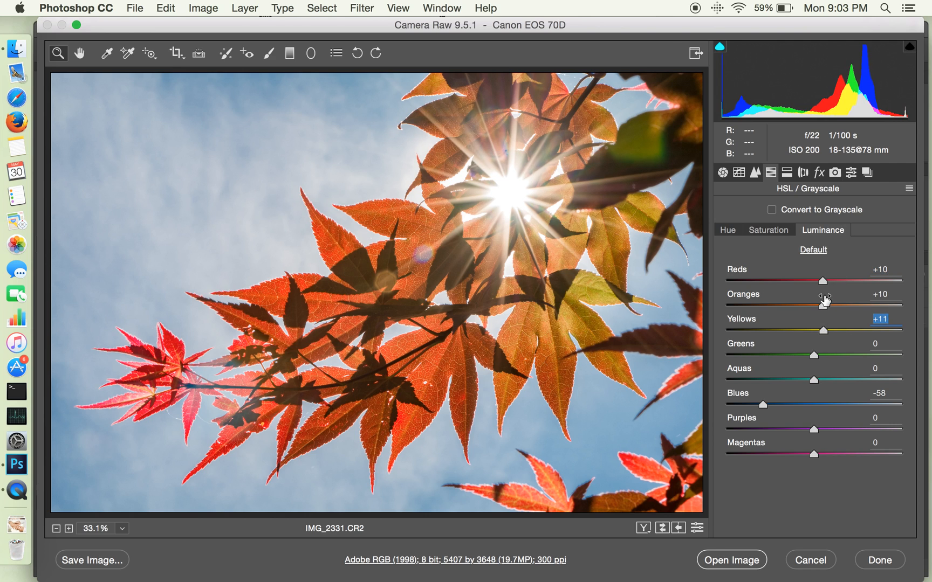
double_click(822, 304)
left_click(822, 305)
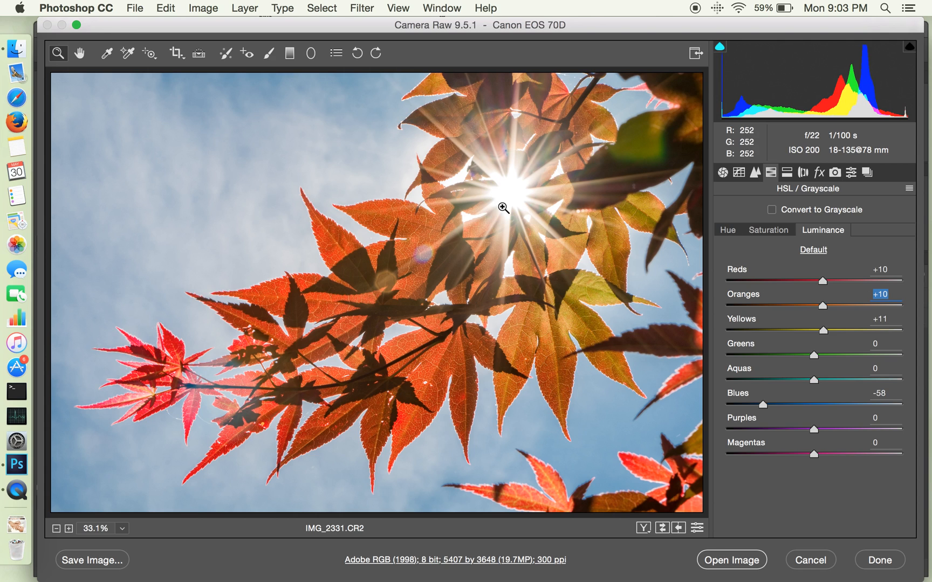
- Add a circular radial filter centred on the sun, with all other effects cleared and Exposure set to -0.55
left_click(312, 59)
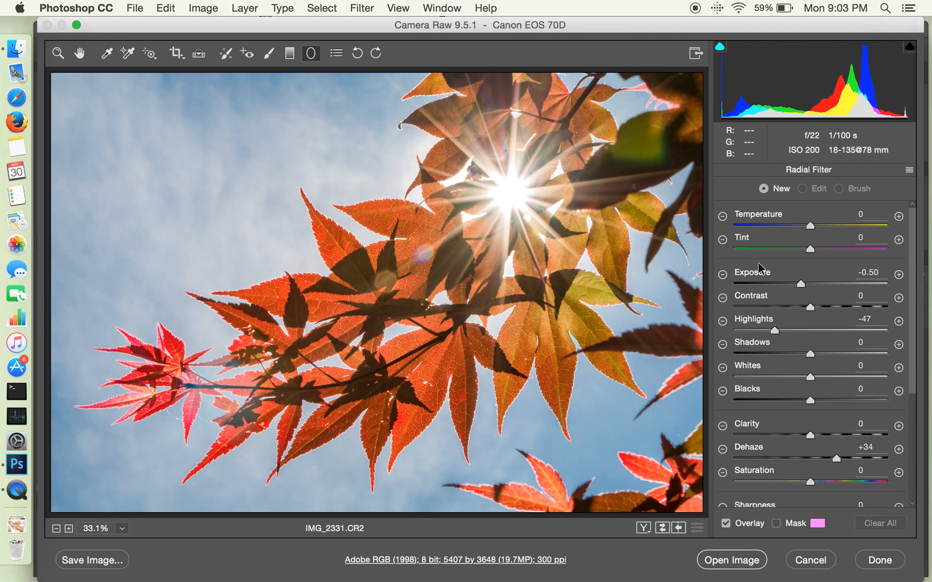
left_click(723, 275)
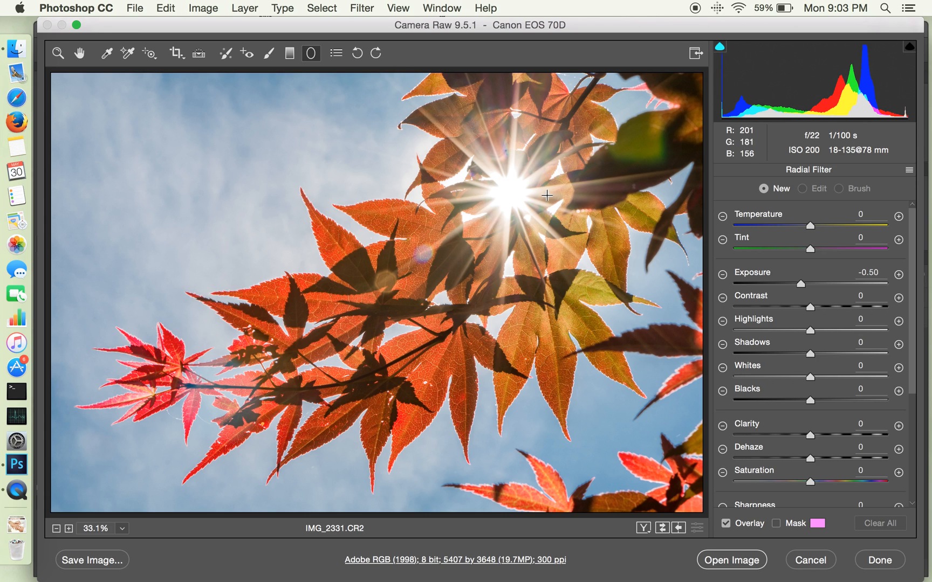
left_click_drag(510, 192, 563, 245)
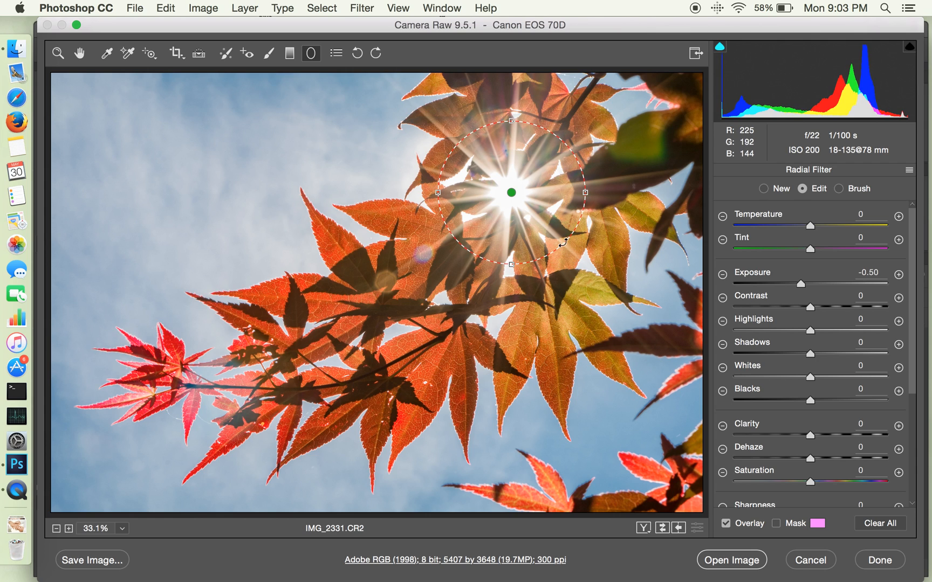
double_click(800, 285)
left_click(799, 283)
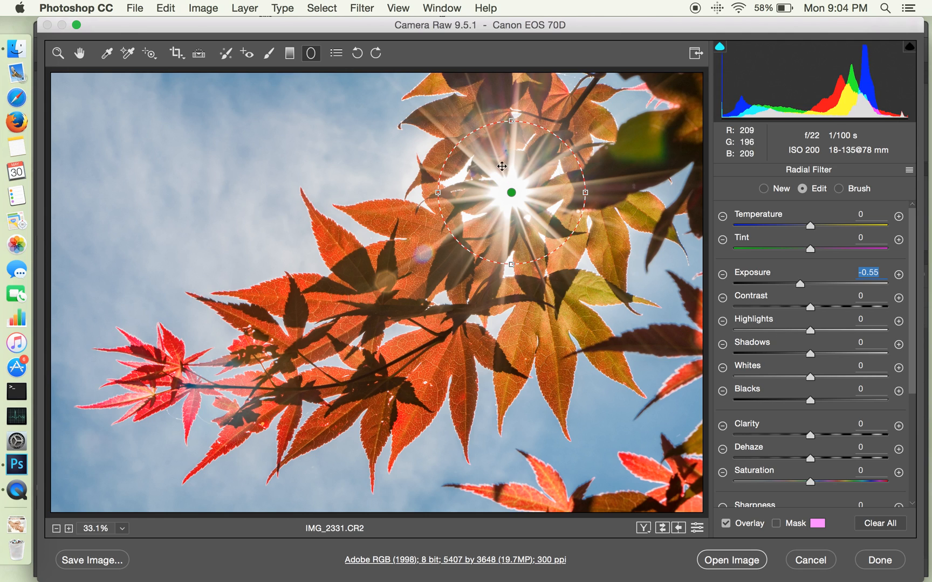
- Set the radial filter's Highlights to -48 and Dehaze to +25, and compare the photo with and without the filter
left_click_drag(810, 331, 778, 331)
double_click(779, 331)
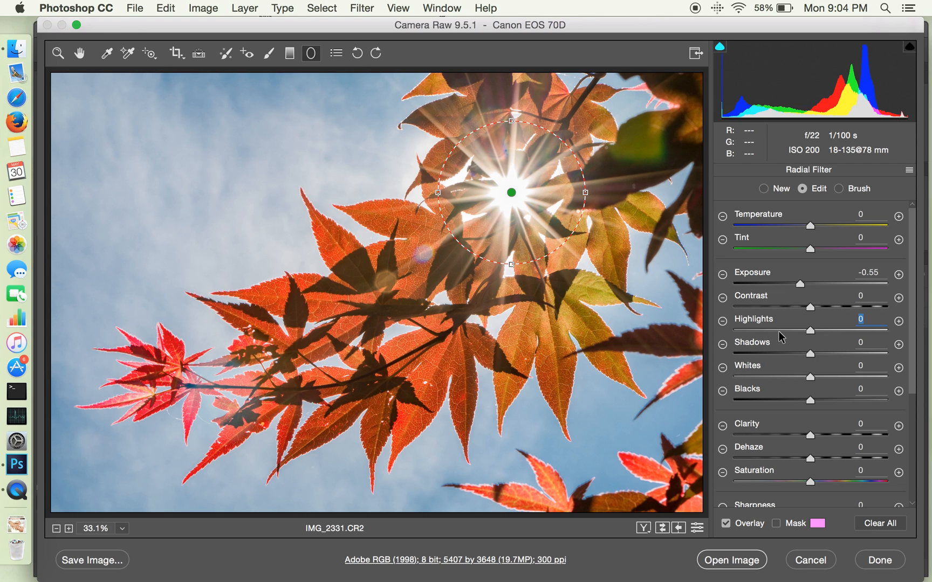
left_click(774, 330)
left_click_drag(811, 457, 830, 461)
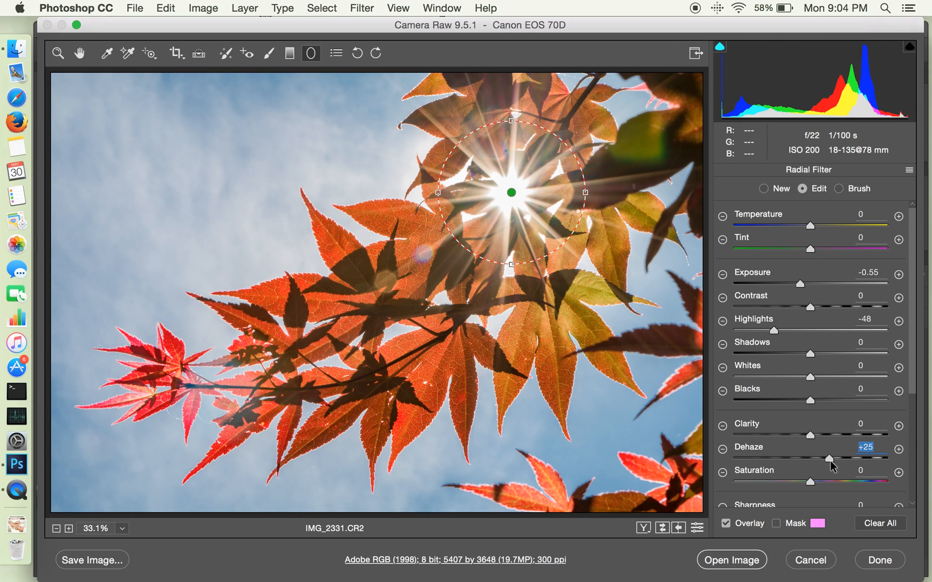
left_click(699, 530)
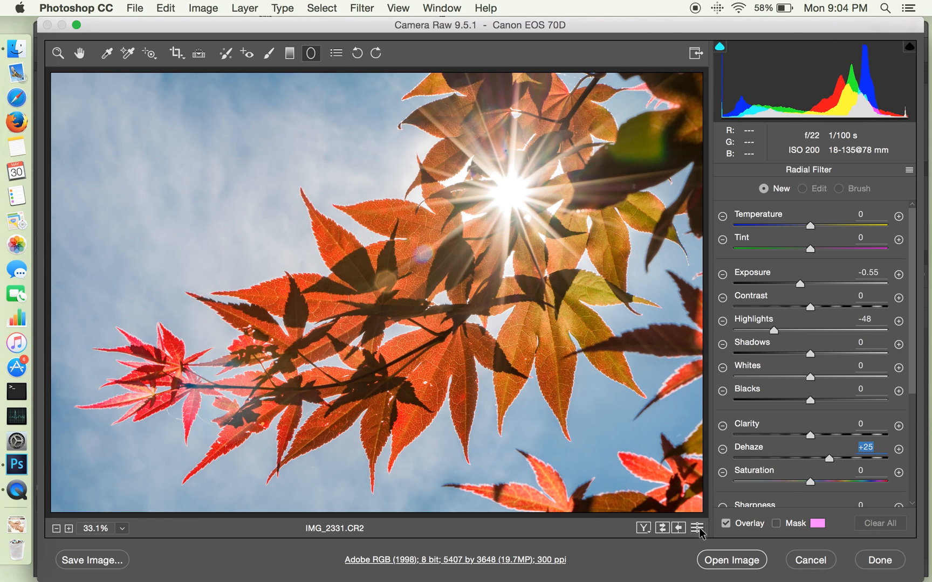
left_click(699, 530)
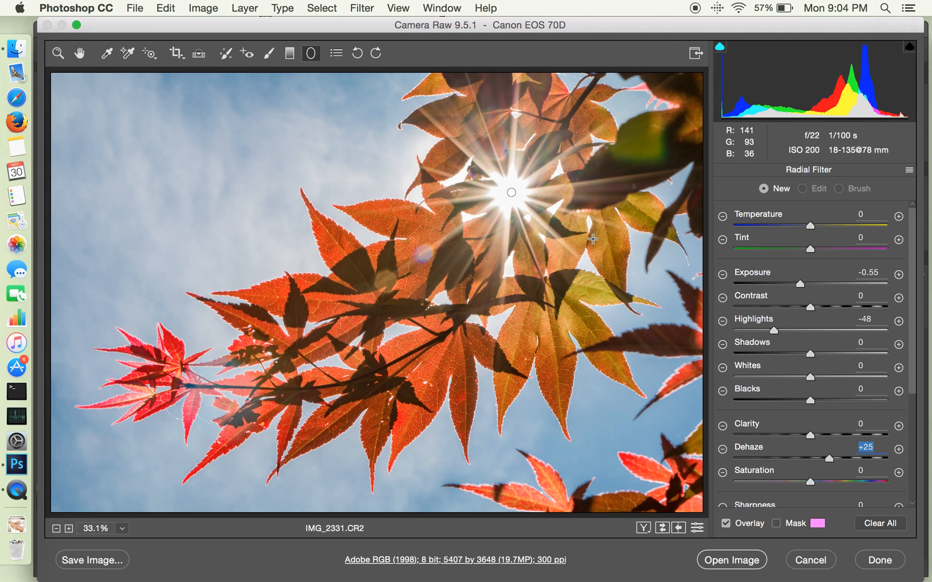
- Reselect the radial filter on the sun, raise its Dehaze amount slightly, and return to the global adjustments
left_click(511, 194)
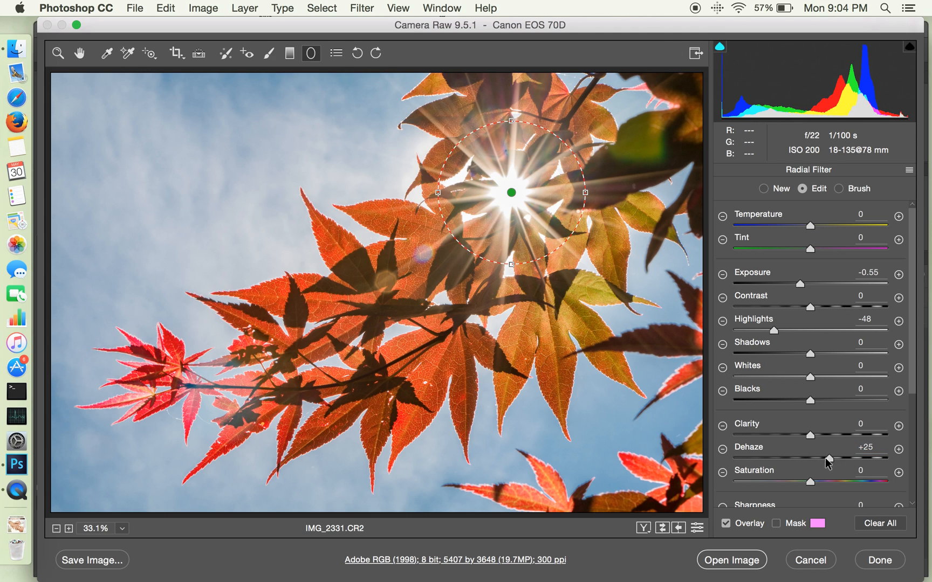
left_click_drag(827, 458, 835, 458)
double_click(835, 457)
left_click(835, 457)
left_click(79, 53)
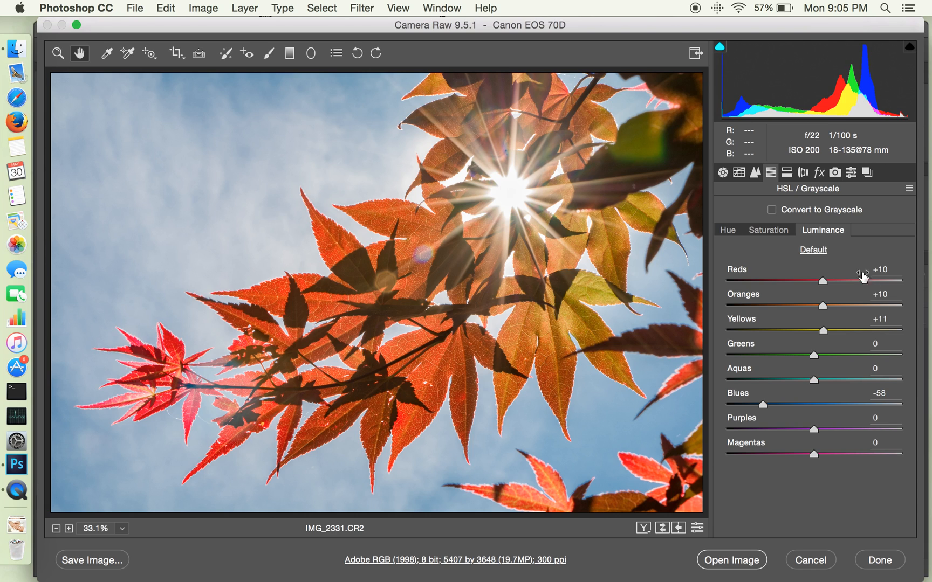
- Set the photo's overall Contrast to +10 in the Basic adjustments
left_click(722, 172)
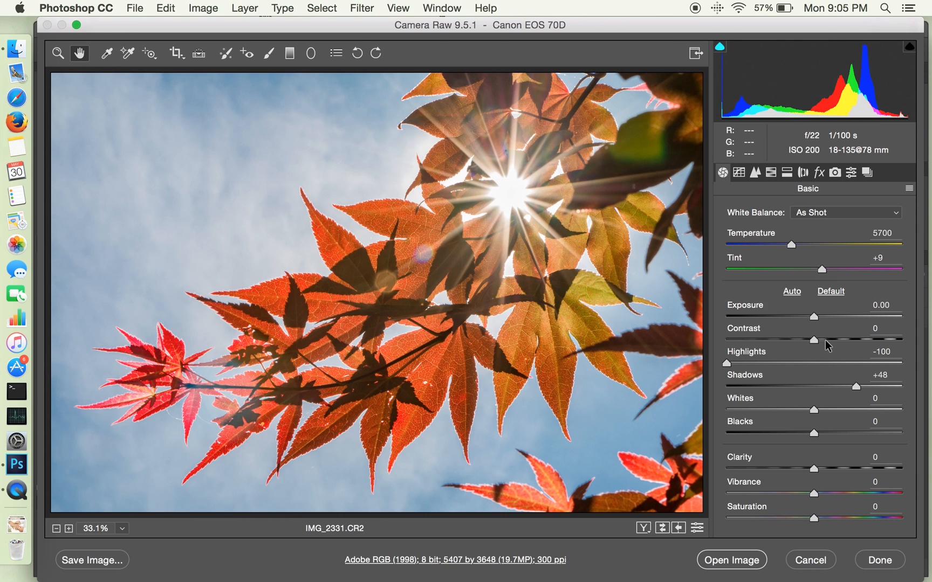
left_click_drag(815, 339, 876, 340)
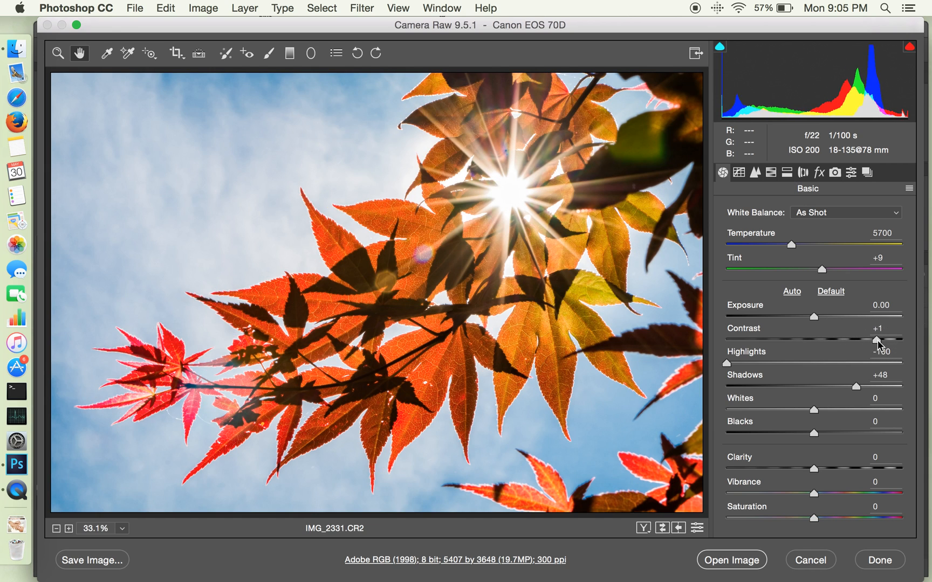
left_click(818, 339)
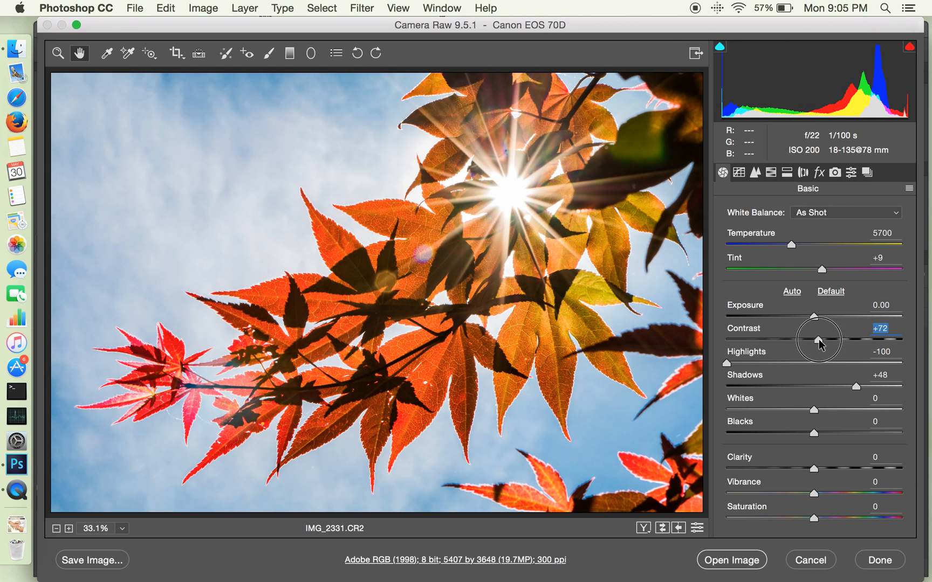
left_click_drag(820, 340, 823, 339)
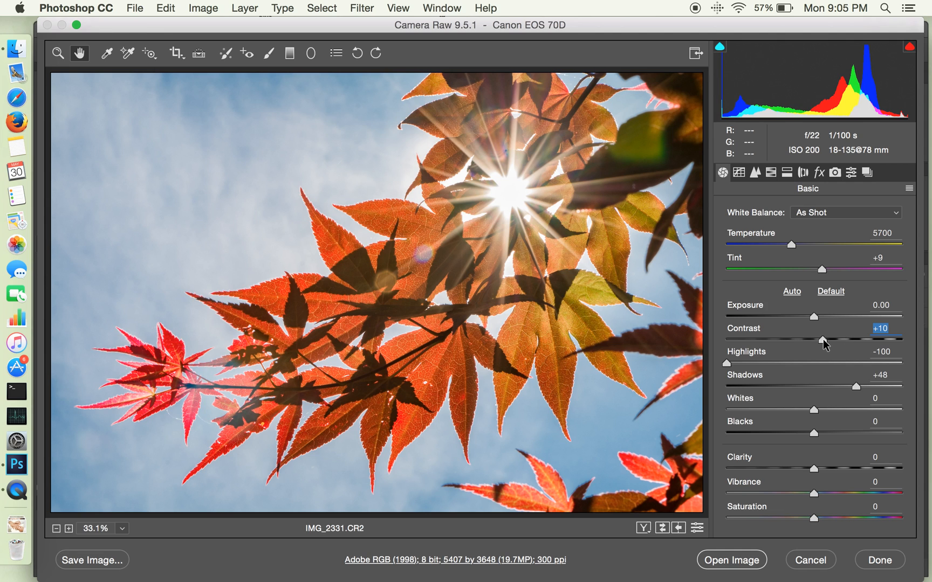
- Set the photo's Clarity to +43 and compare the photo with and without that adjustment, keeping it applied
double_click(823, 339)
left_click(823, 339)
left_click_drag(815, 468, 852, 475)
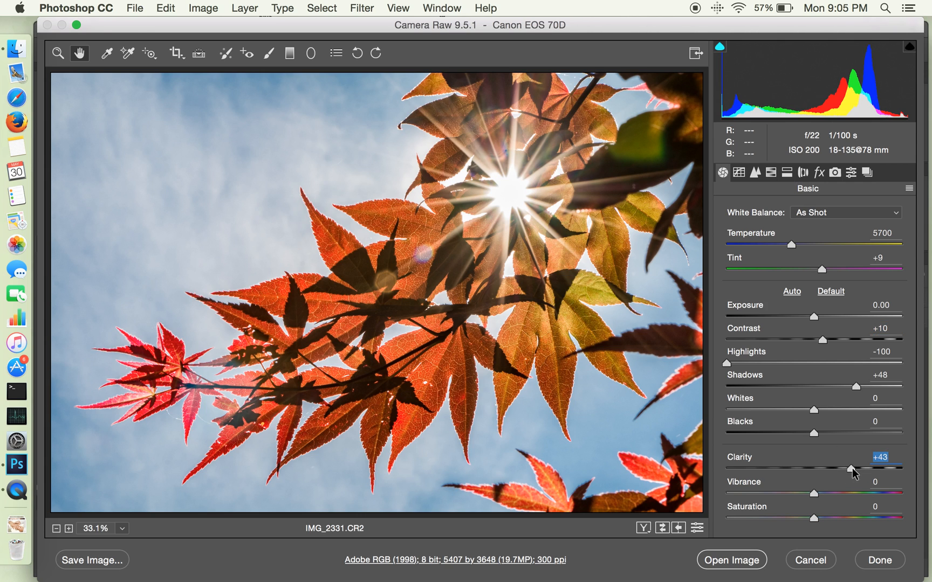
double_click(851, 469)
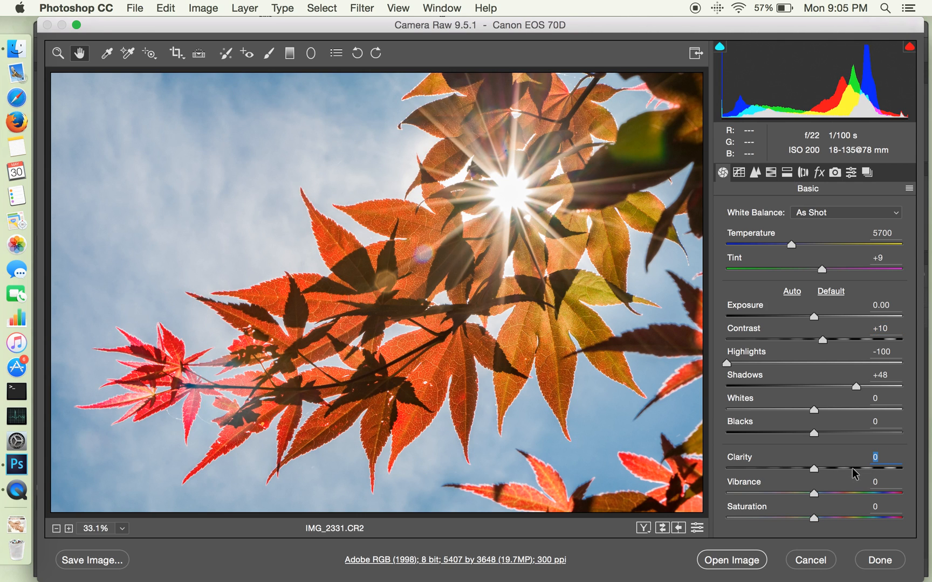
key("super+z")
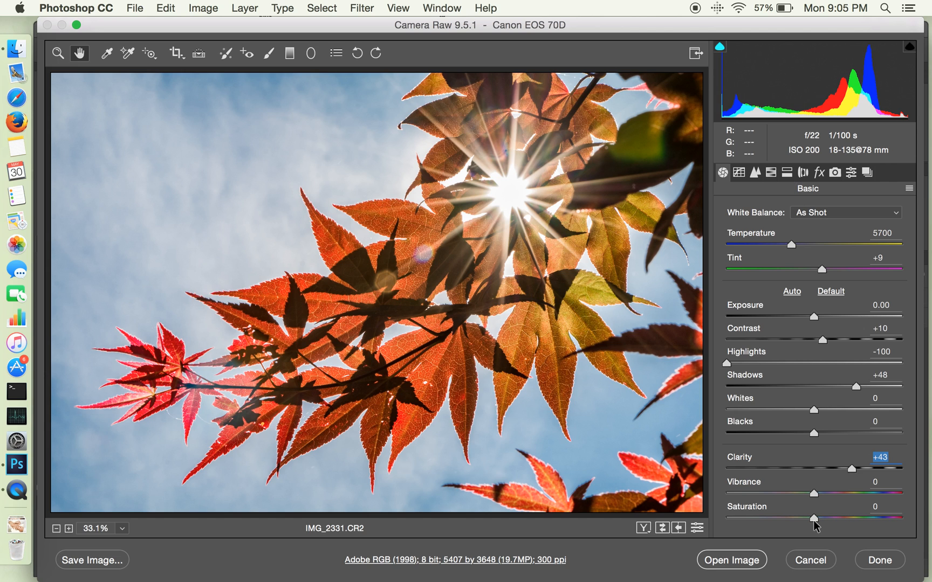
- Set the photo's Saturation to +12 and compare the edited photo with the version using default settings
left_click_drag(814, 520, 827, 524)
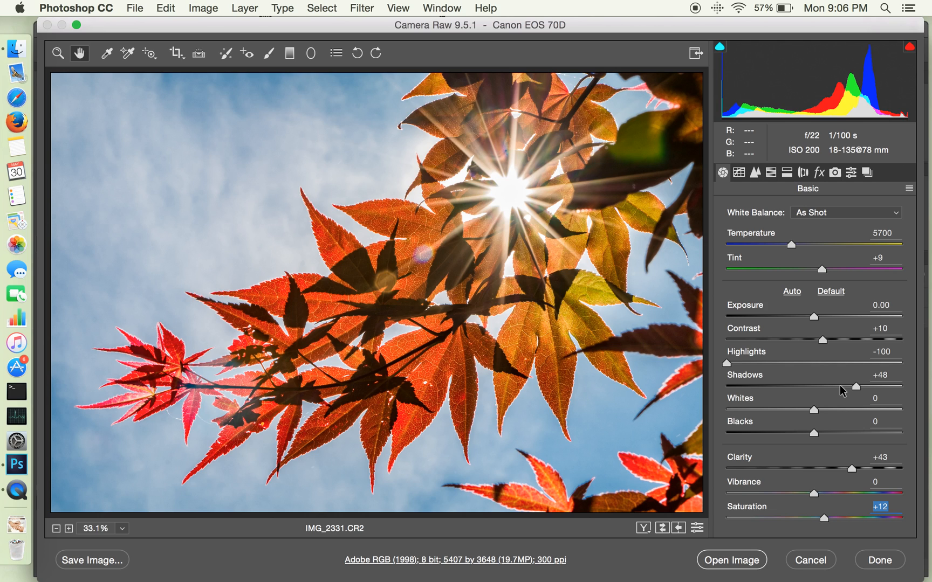
left_click(662, 529)
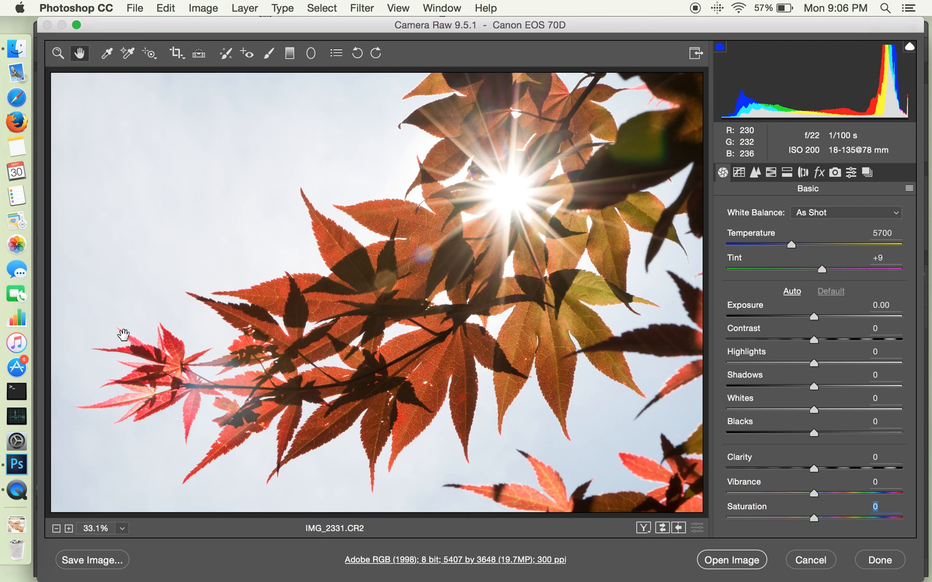
left_click(663, 528)
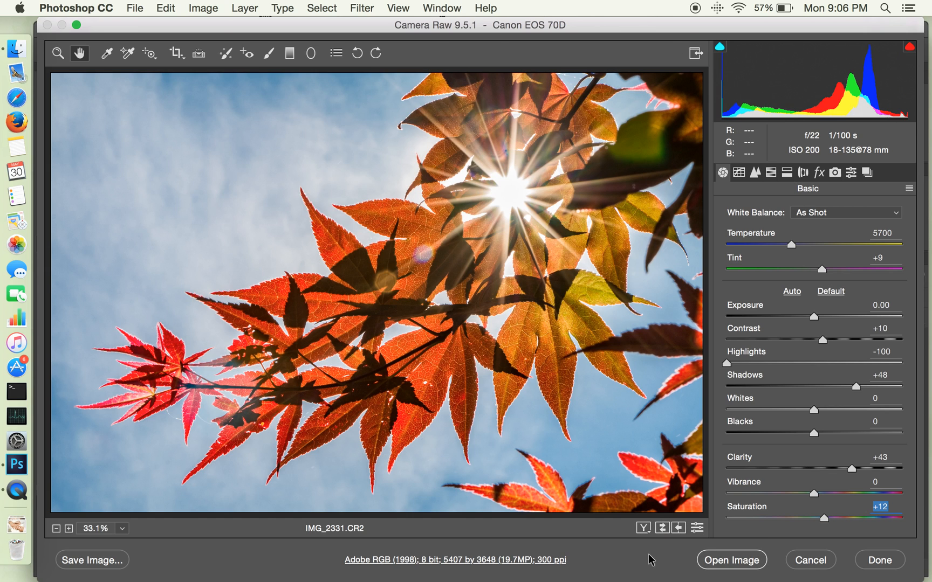